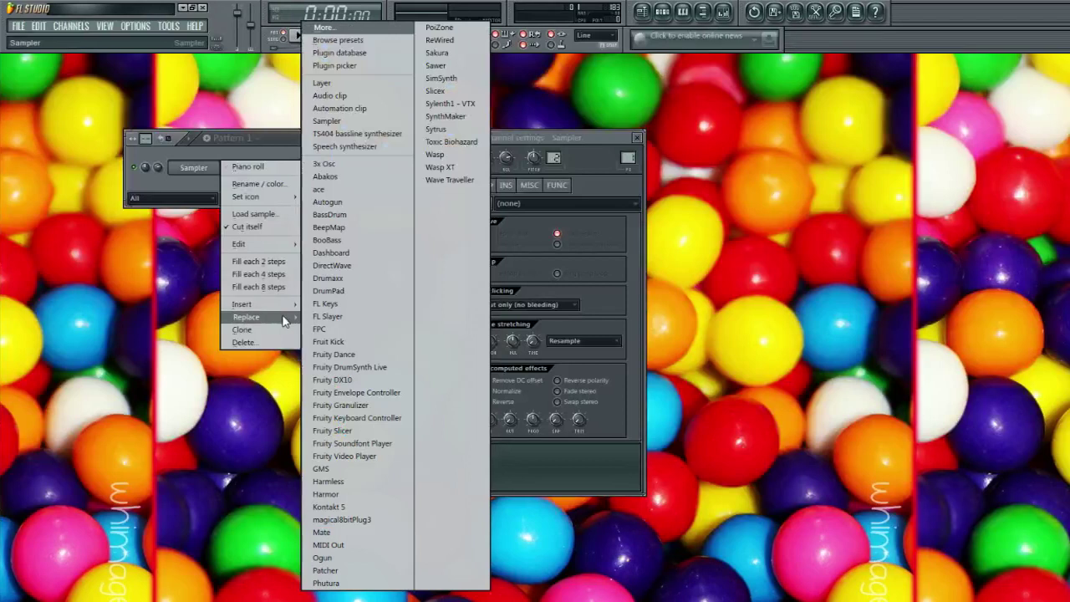
- Replace the Sampler channel with 3x Osc and audition a few notes on its test keyboard
left_click(344, 166)
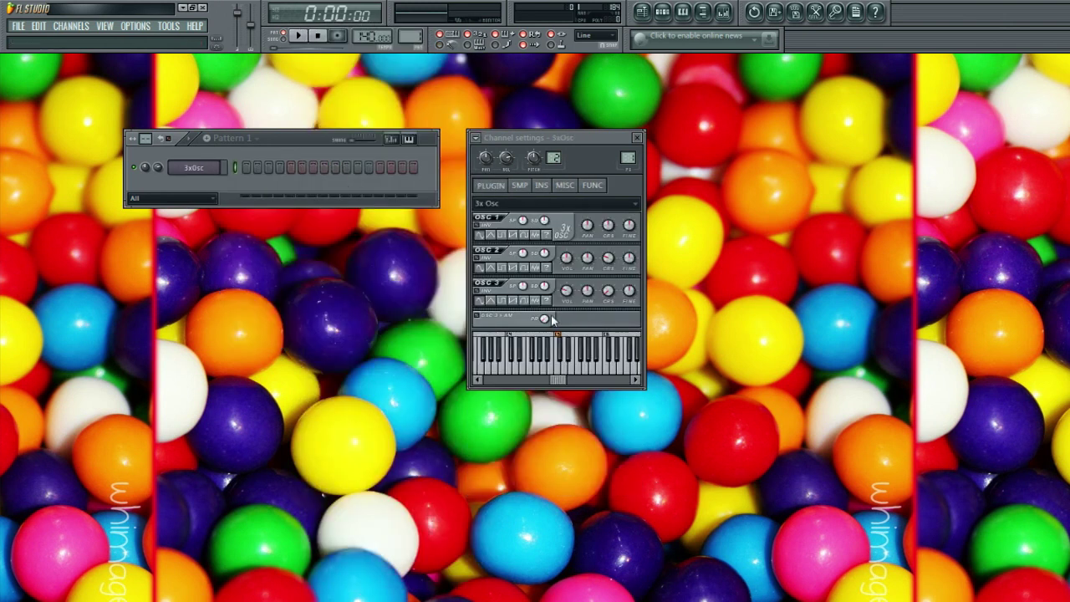
left_click(590, 362)
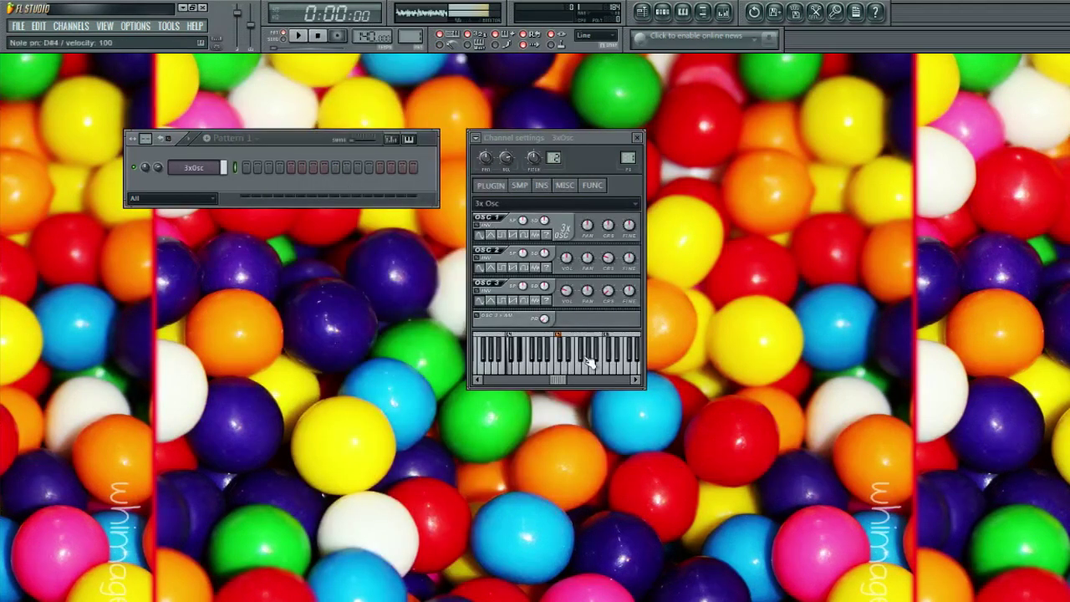
left_click(577, 362)
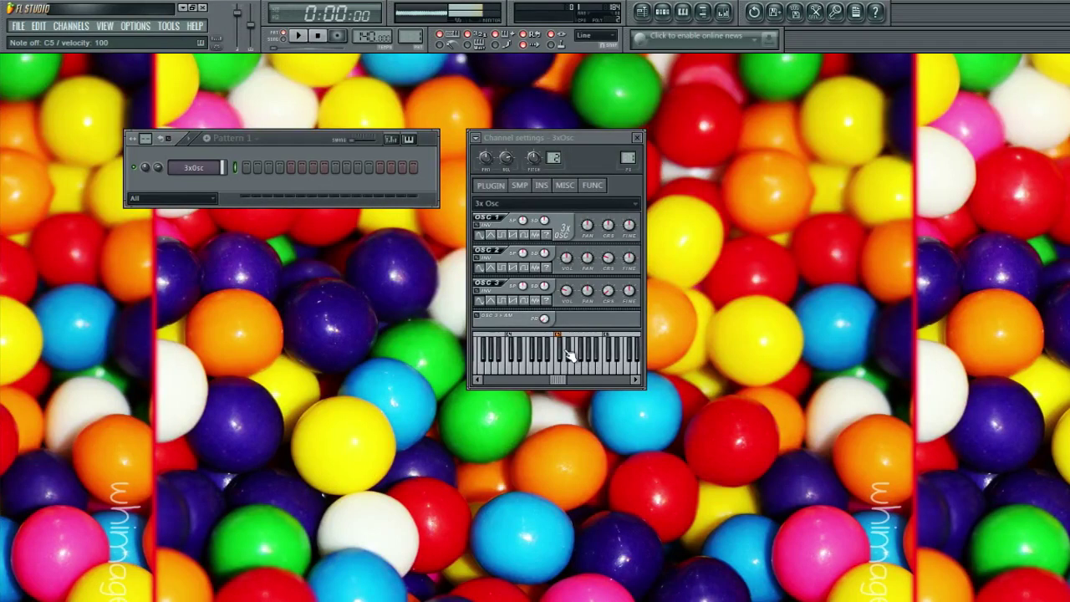
left_click(569, 354)
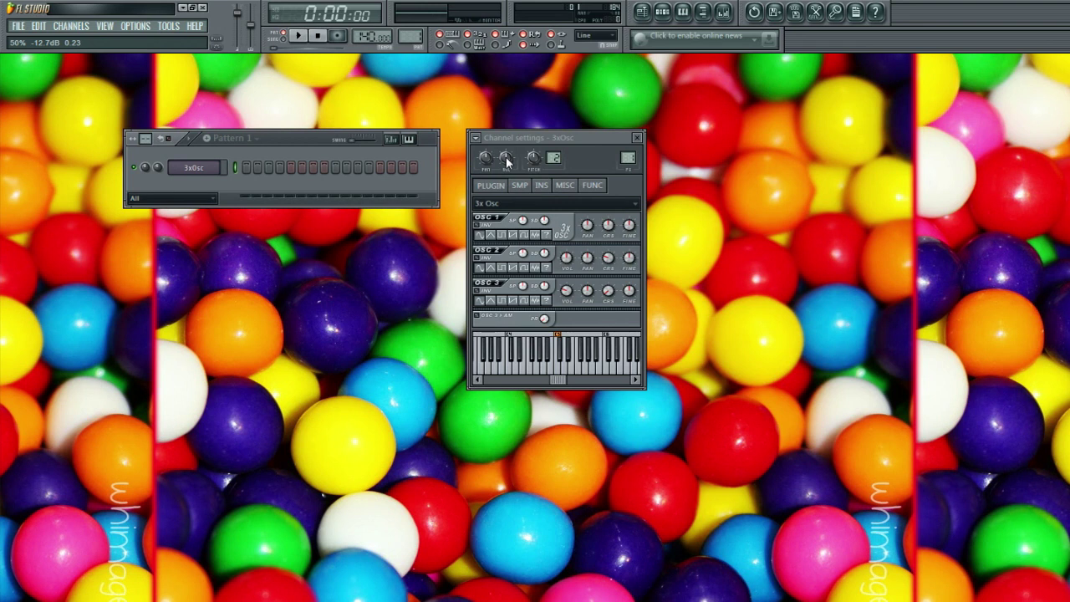
- Open the 3xOsc channel's piano roll and enter five D5 notes in bar 1, the final three back to back
right_click(185, 171)
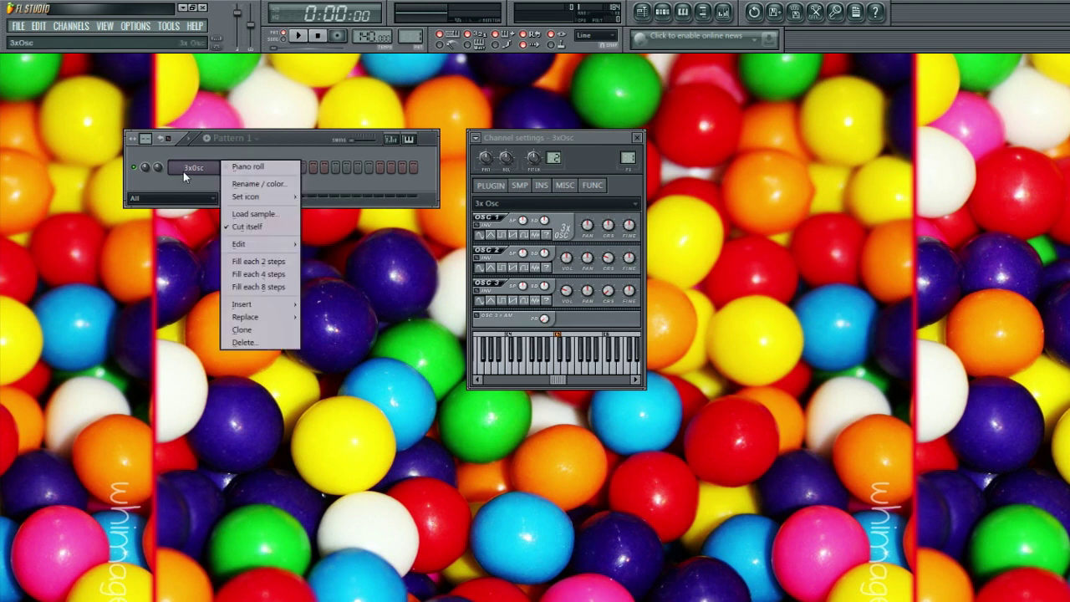
left_click(237, 168)
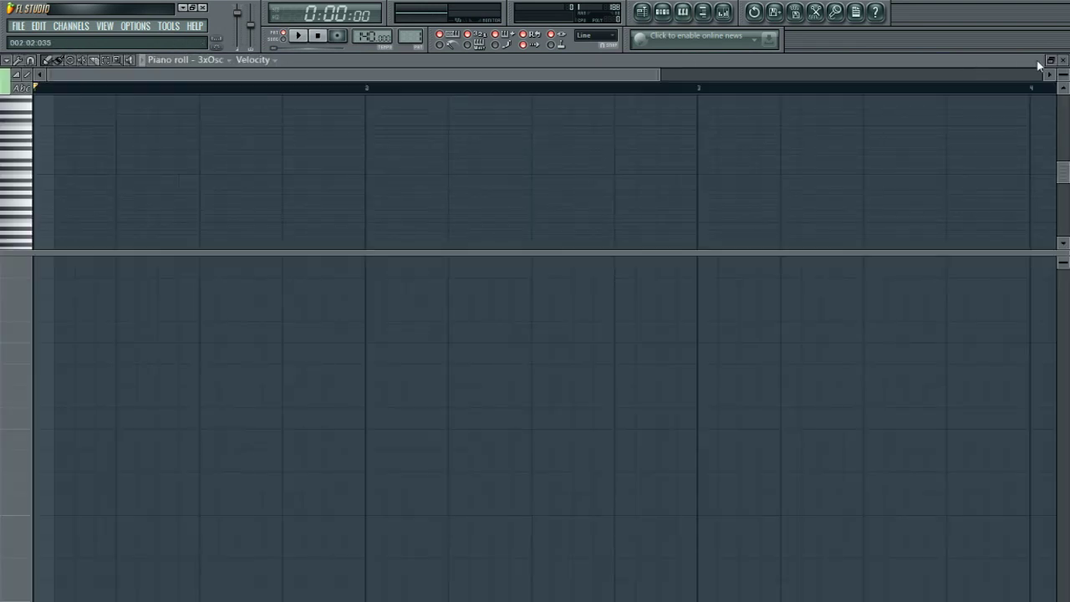
scroll(17, 171, "up", 3)
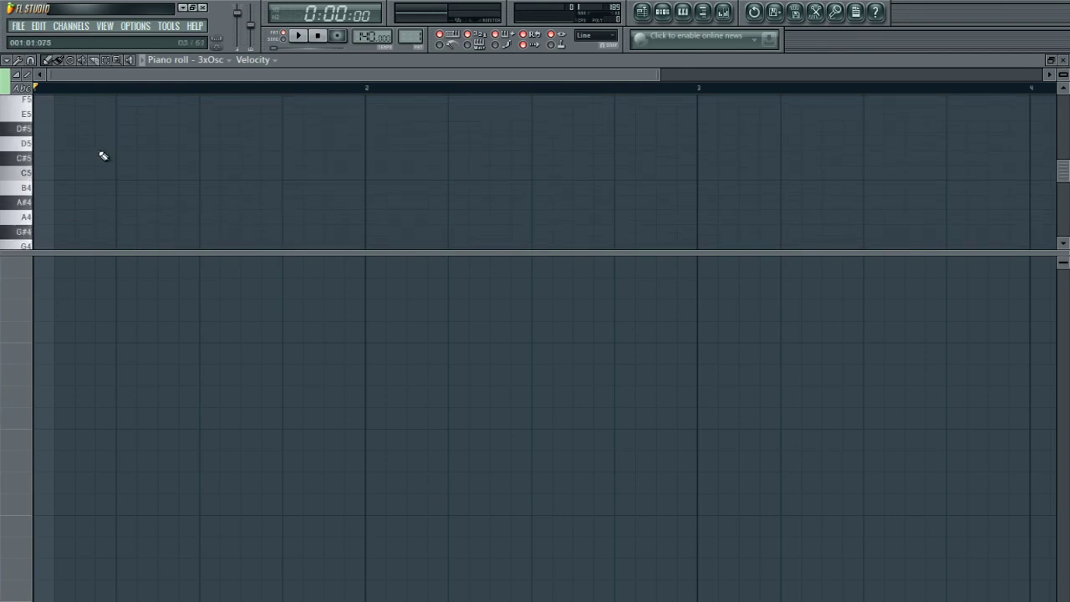
left_click(48, 144)
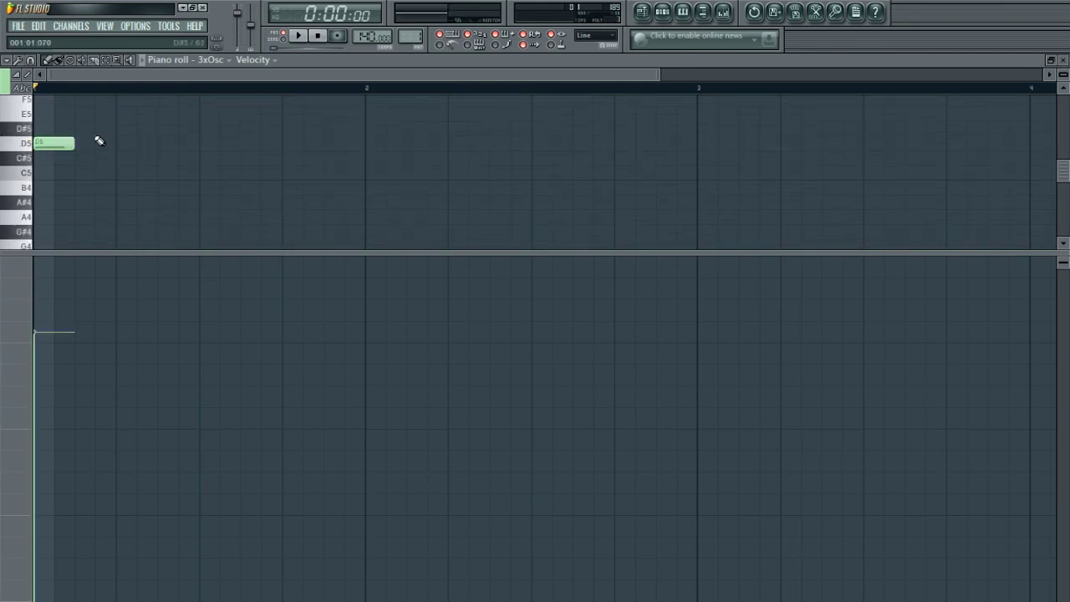
left_click(99, 145)
left_click(161, 144)
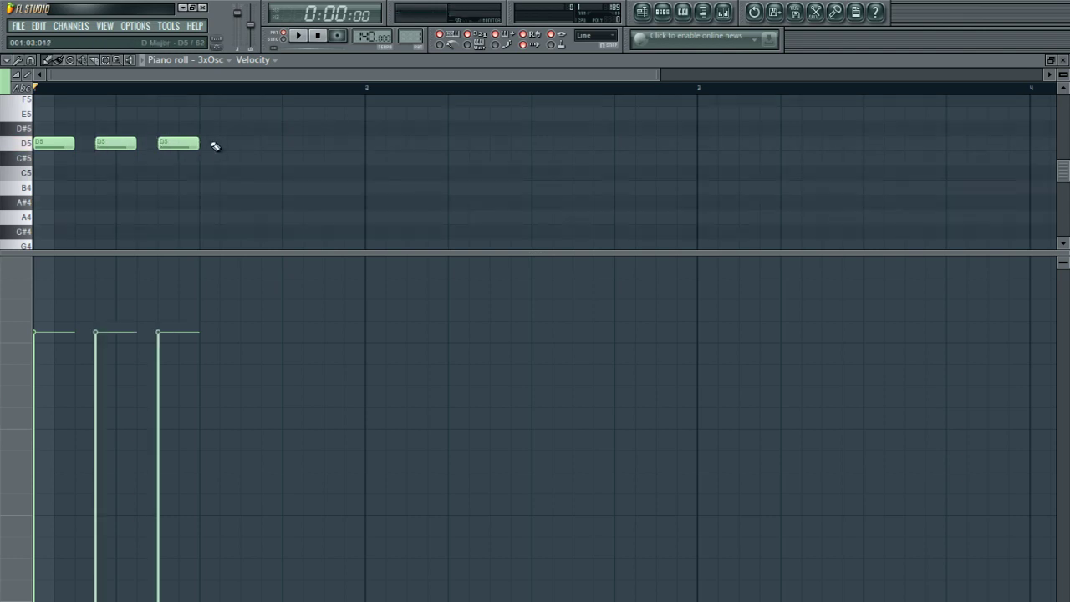
left_click(204, 144)
left_click(245, 145)
- Enter five F#5 notes in bar 2 using the same rhythm as the D5 notes in bar 1
scroll(393, 185, "up", 3)
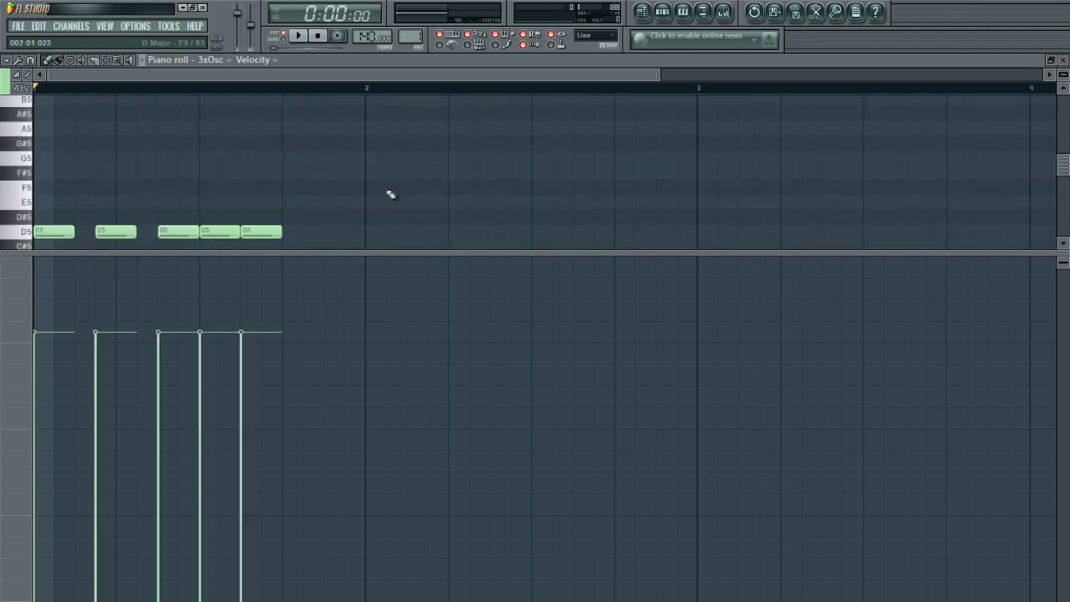
left_click(372, 174)
left_click(432, 173)
left_click(495, 173)
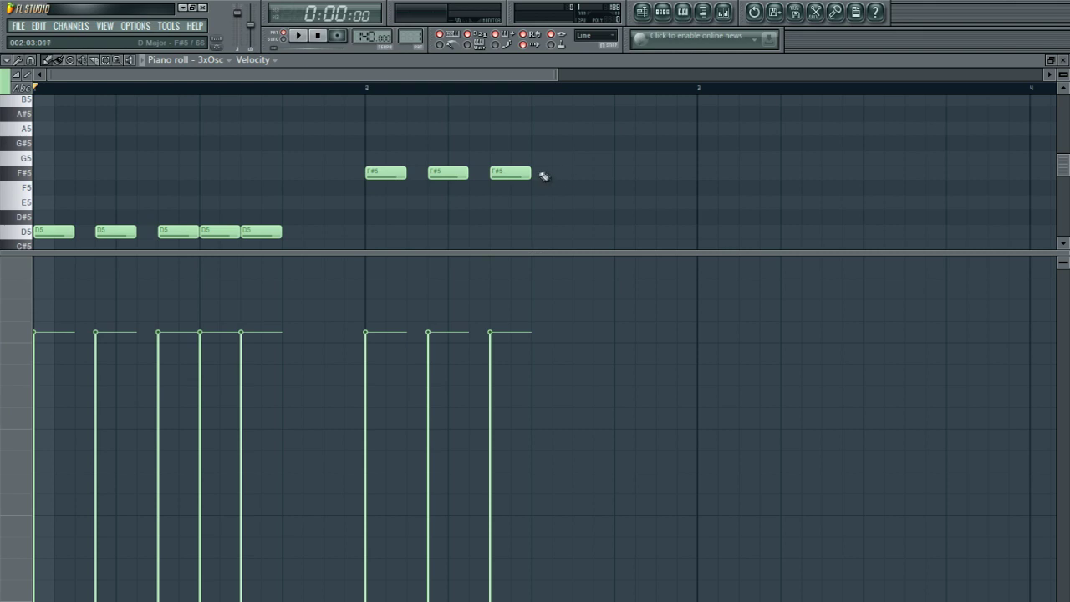
left_click(535, 173)
left_click(577, 173)
- Enter five G5 notes in bar 3, leaving a gap before the fifth
left_click_drag(497, 75, 631, 75)
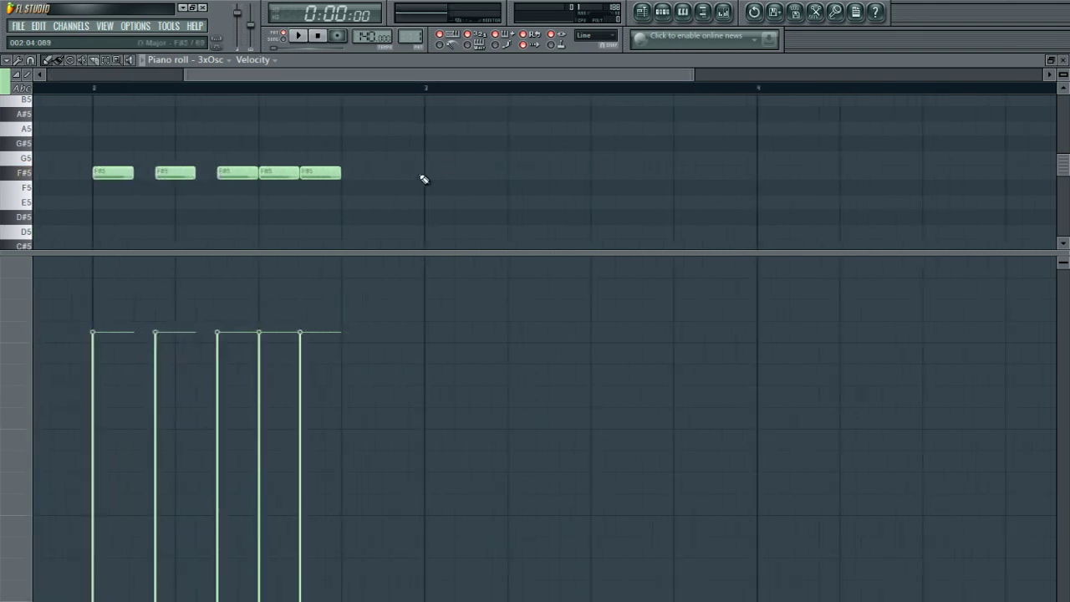
left_click(426, 158)
left_click(488, 158)
left_click(552, 159)
left_click(613, 159)
left_click(679, 159)
- Fill bar 4 with two G5 notes followed by two A5 notes, one on each beat
left_click_drag(559, 75, 592, 87)
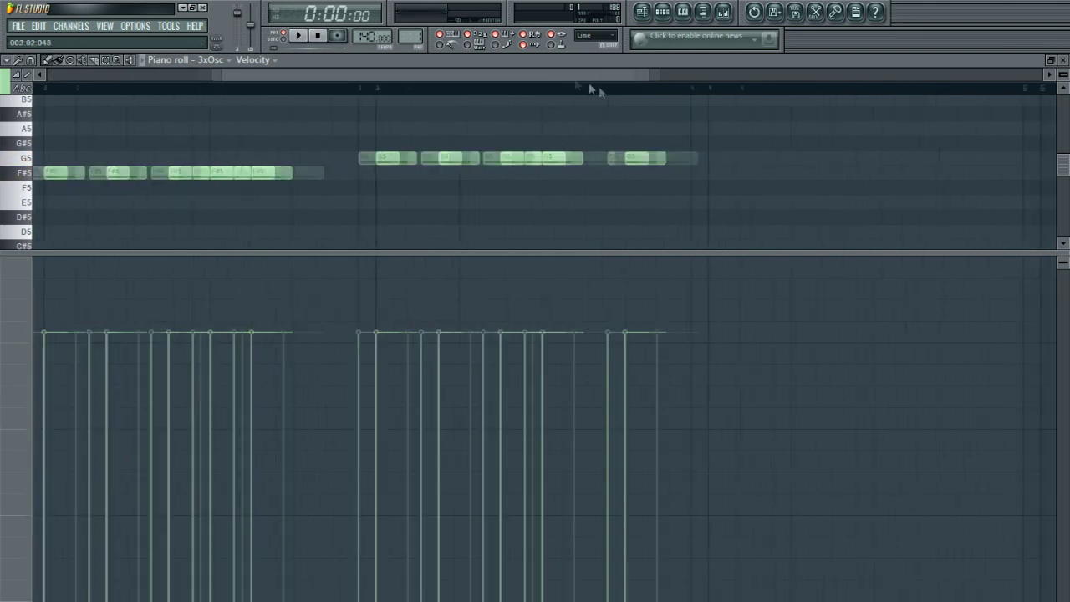
left_click(501, 159)
left_click(585, 159)
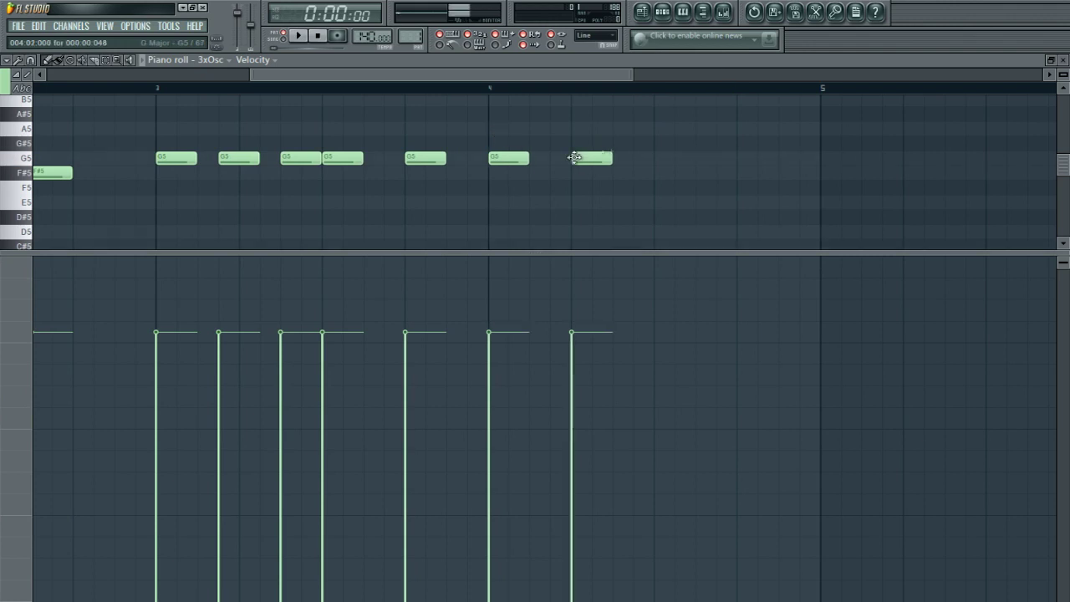
left_click(669, 129)
left_click(751, 129)
- Play back the melody to check its rhythm and stop playback
left_click(296, 36)
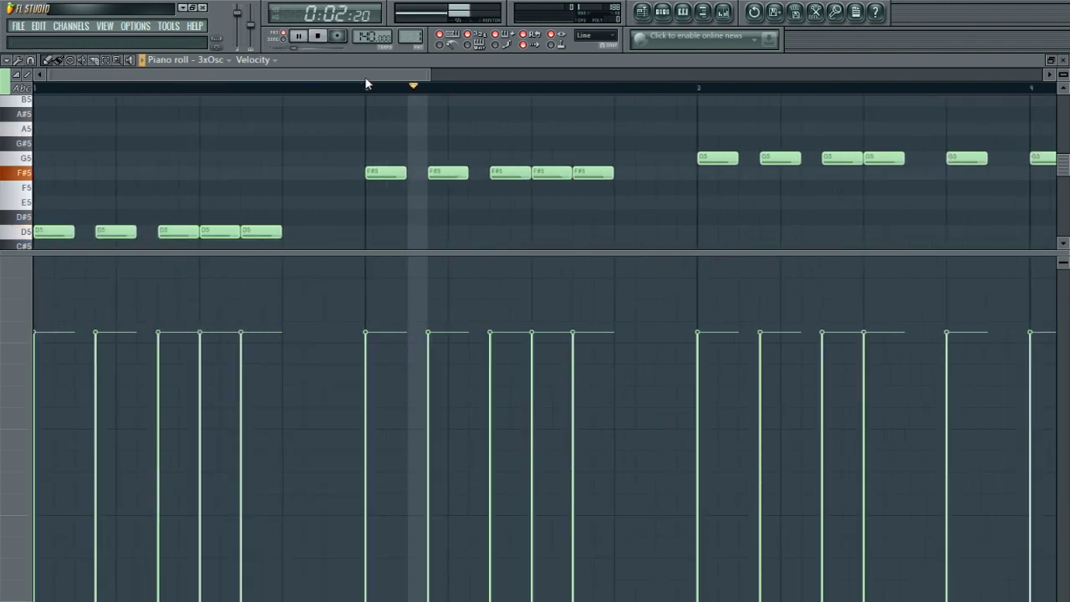
left_click_drag(353, 80, 511, 89)
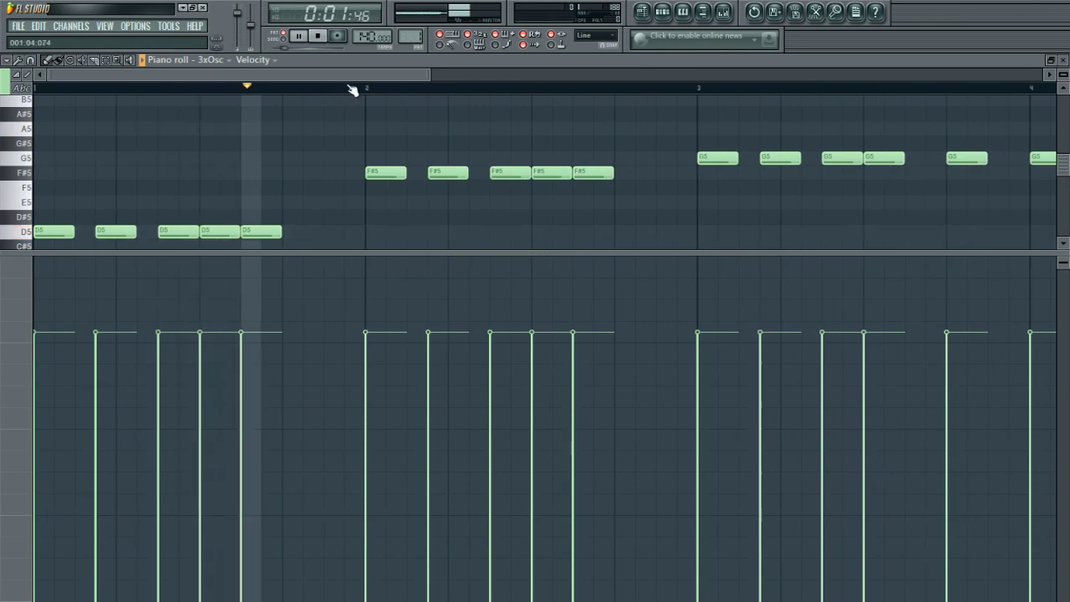
key("space")
- Shift bar 3's last G5 back against the preceding note, move bar 4's second G5 one step earlier, and close the piano roll
left_click_drag(358, 78, 513, 98)
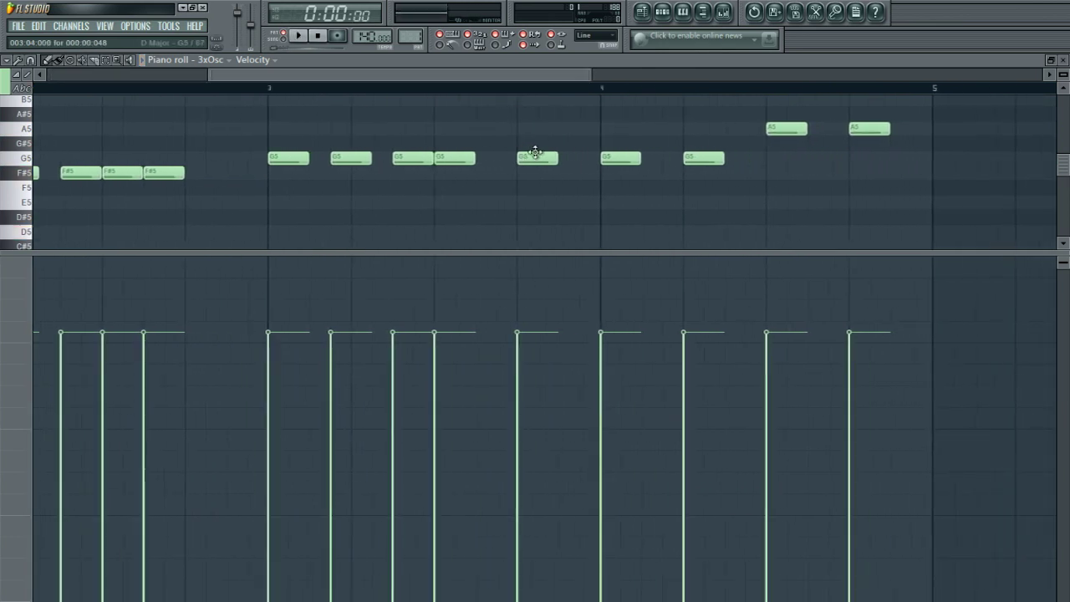
left_click_drag(537, 157, 496, 158)
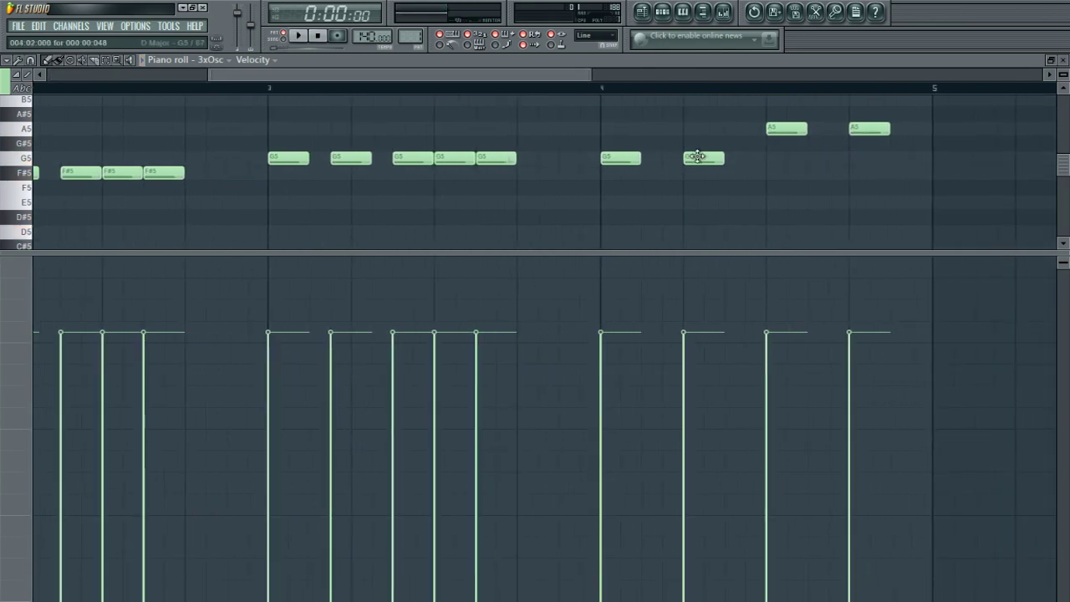
left_click_drag(697, 156, 677, 157)
key("F7")
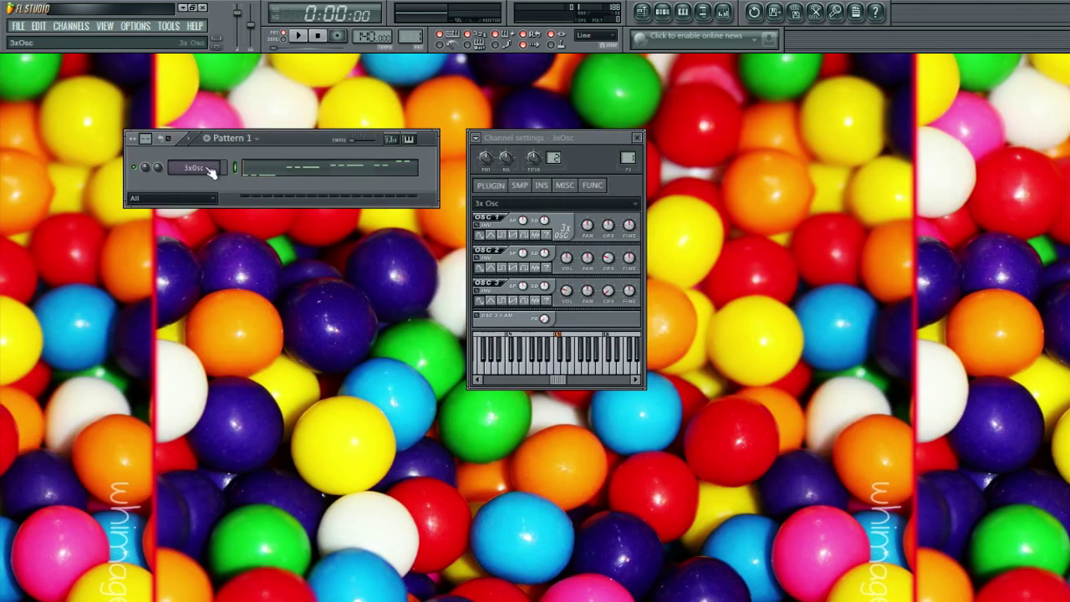
- Reposition the 3xOsc channel settings window and reset the channel's panning to its default
left_click_drag(596, 144, 579, 104)
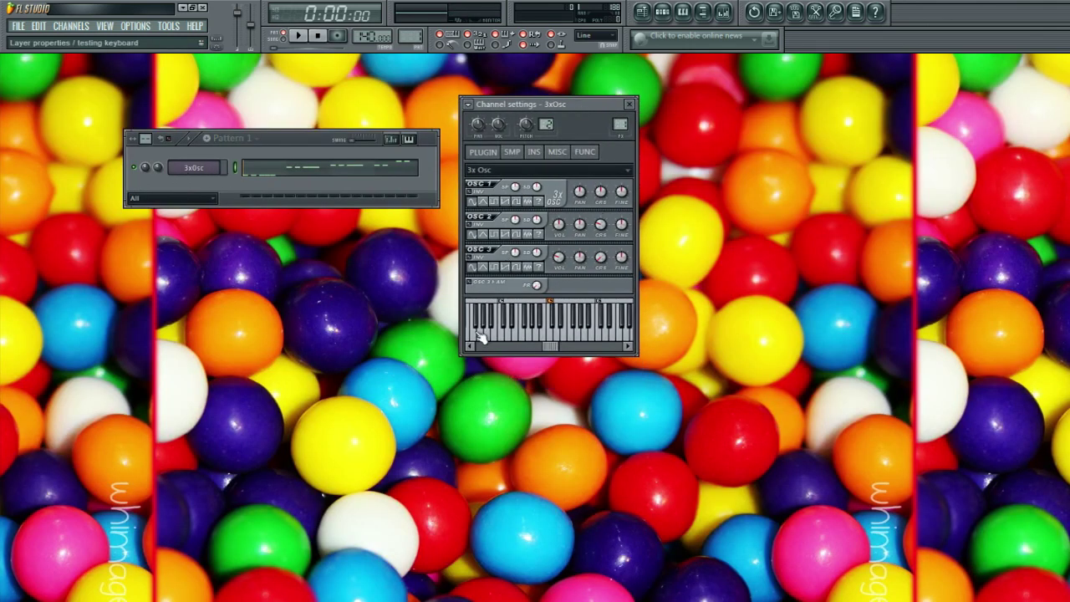
key("x")
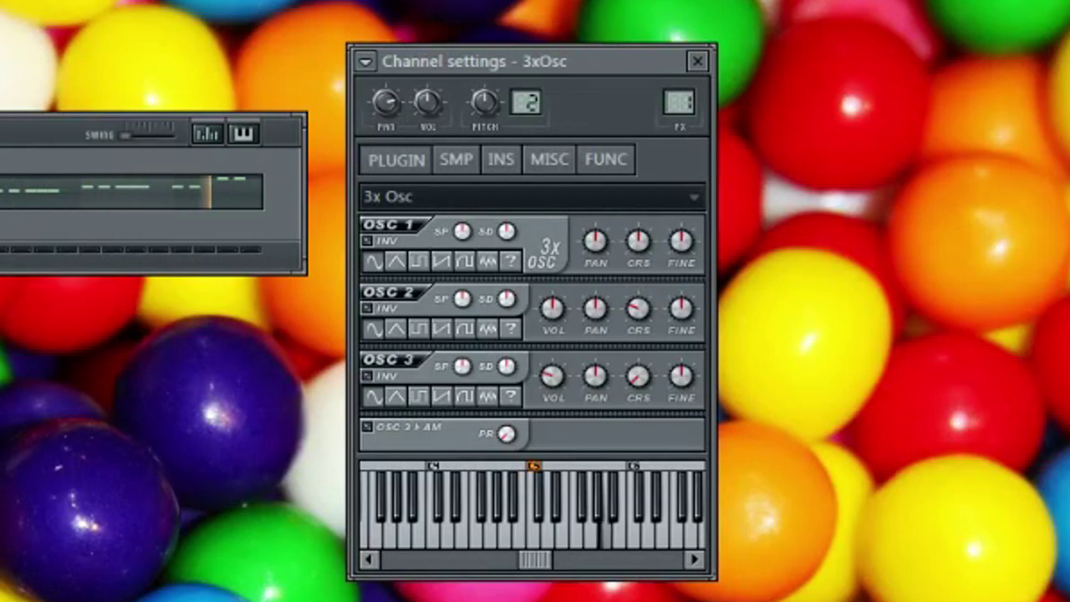
right_click(387, 102)
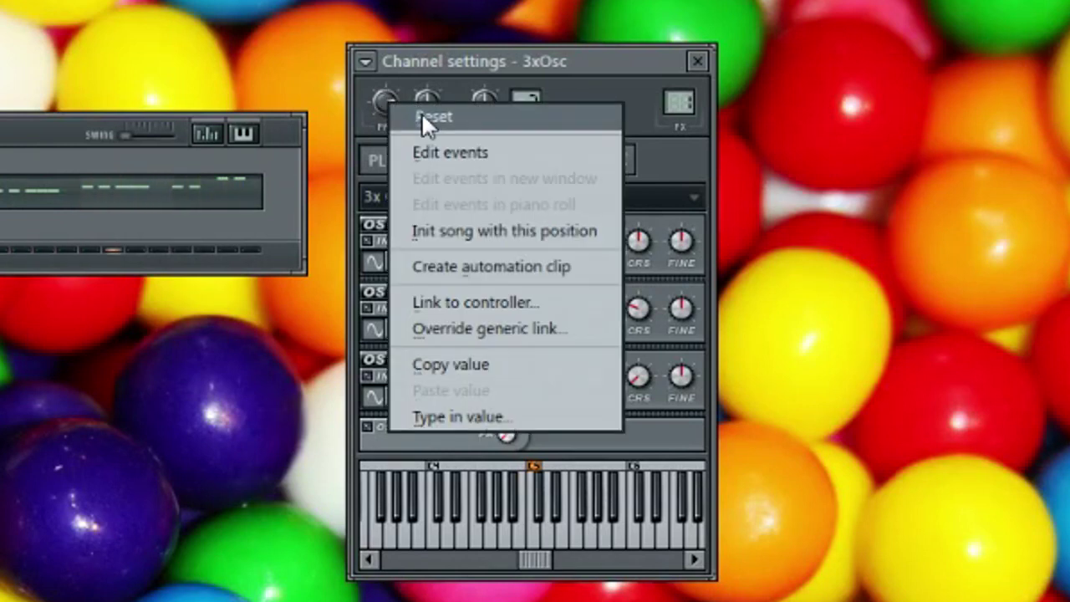
left_click(422, 117)
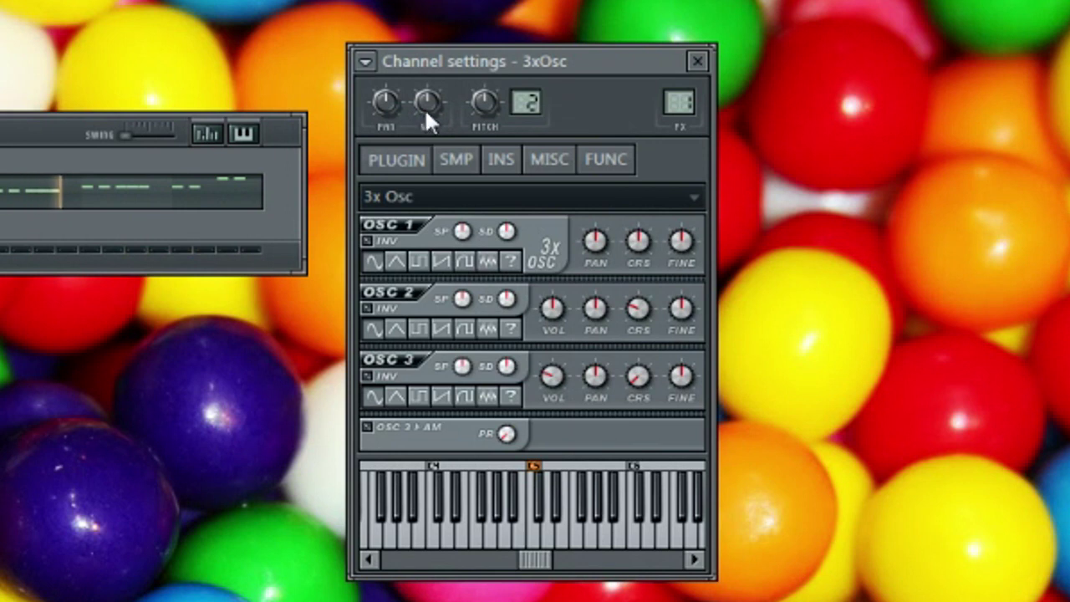
- Try out the channel volume and reset the channel pitch to its default
left_click_drag(424, 107, 424, 121)
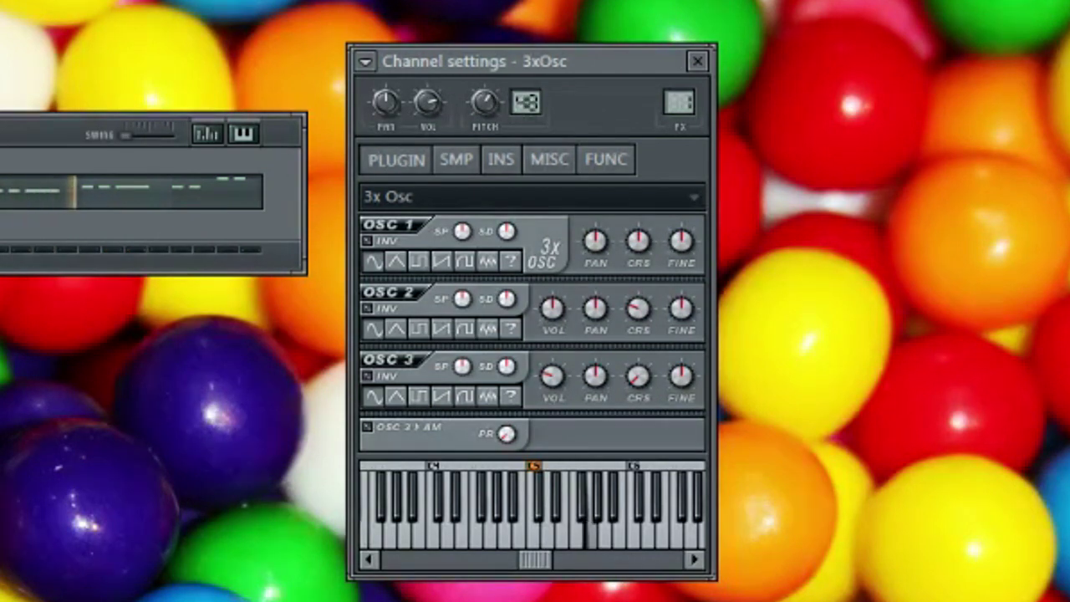
right_click(490, 99)
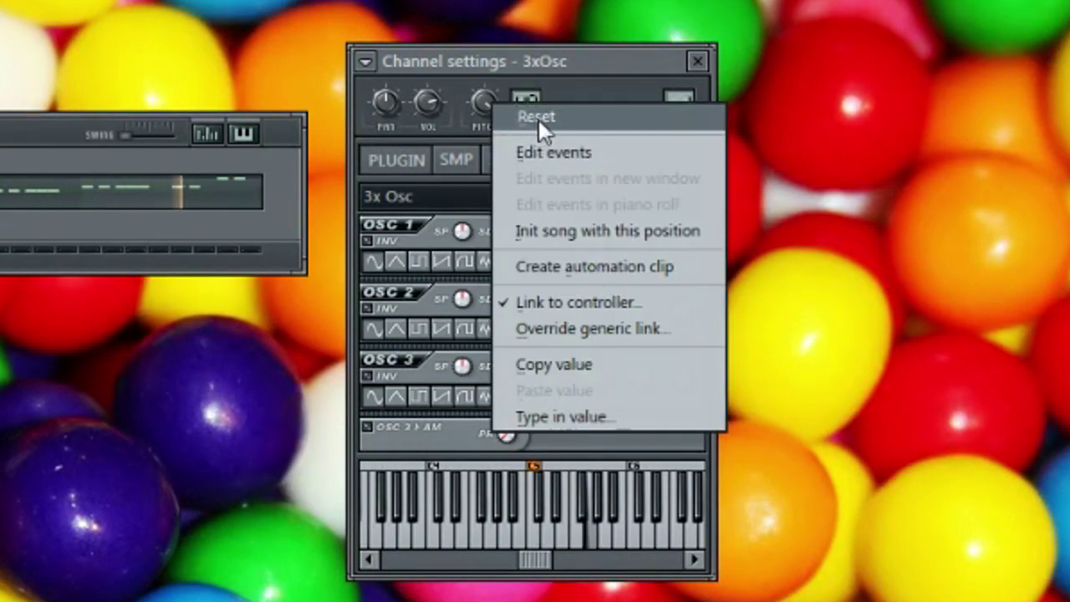
left_click(538, 117)
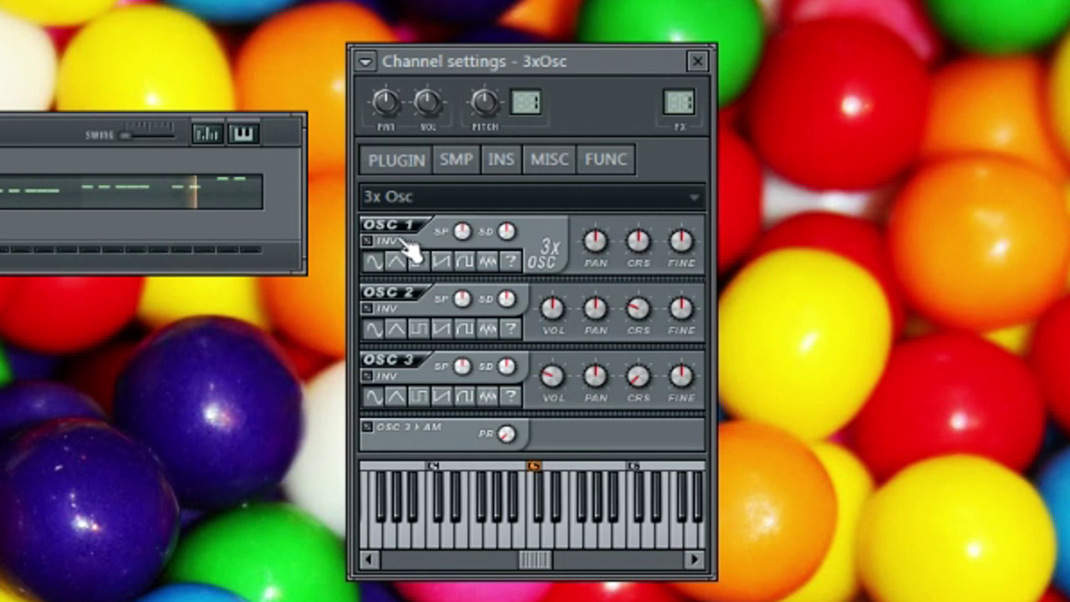
- Reset oscillator 1's stereo phase, raise its stereo detune, and lower the coarse pitch of oscillators 1 and 2
right_click(460, 230)
left_click(510, 241)
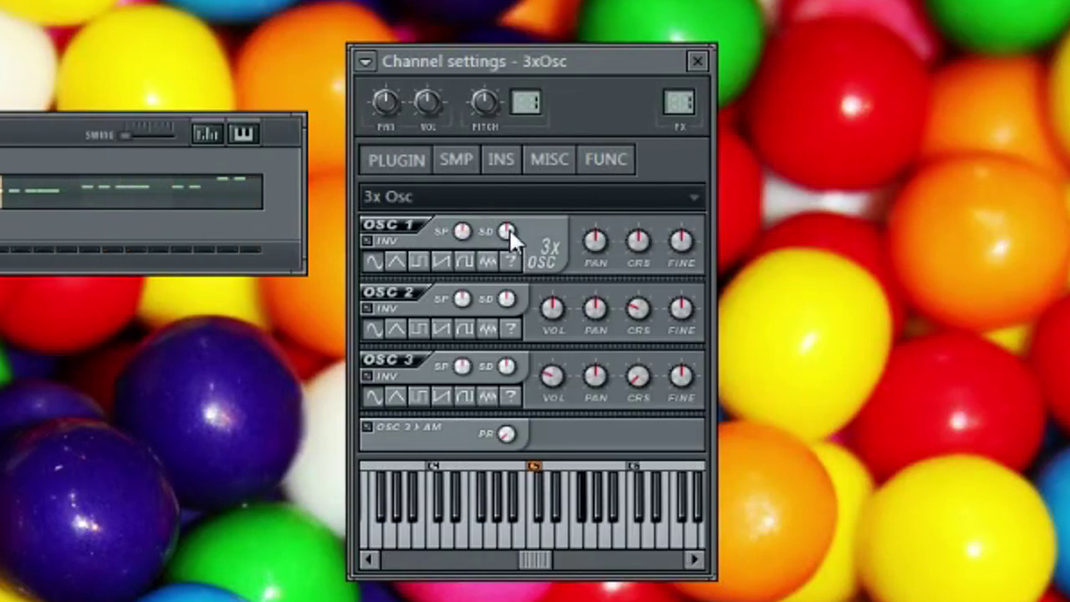
left_click_drag(510, 231, 509, 214)
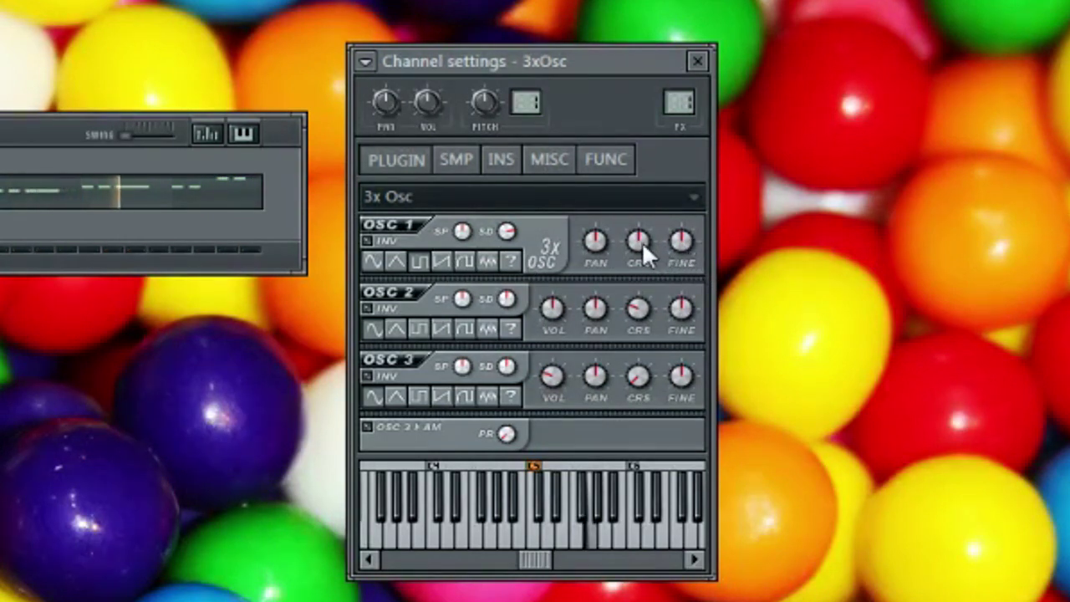
left_click_drag(642, 242, 642, 235)
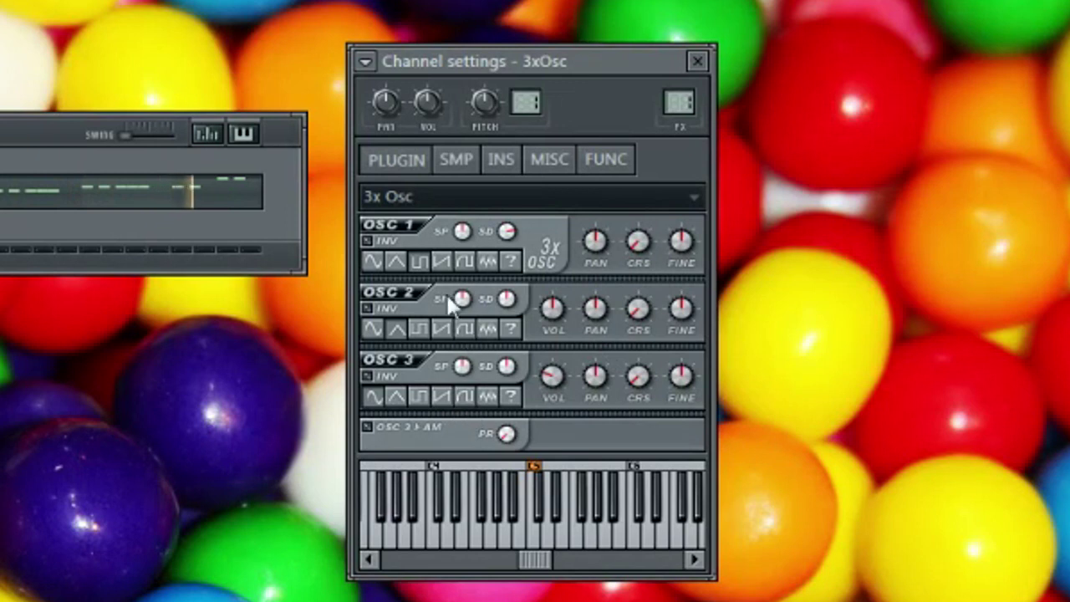
- Enable the instrument's volume envelope and turn its attack, hold, decay, sustain and release down to minimum
left_click(502, 160)
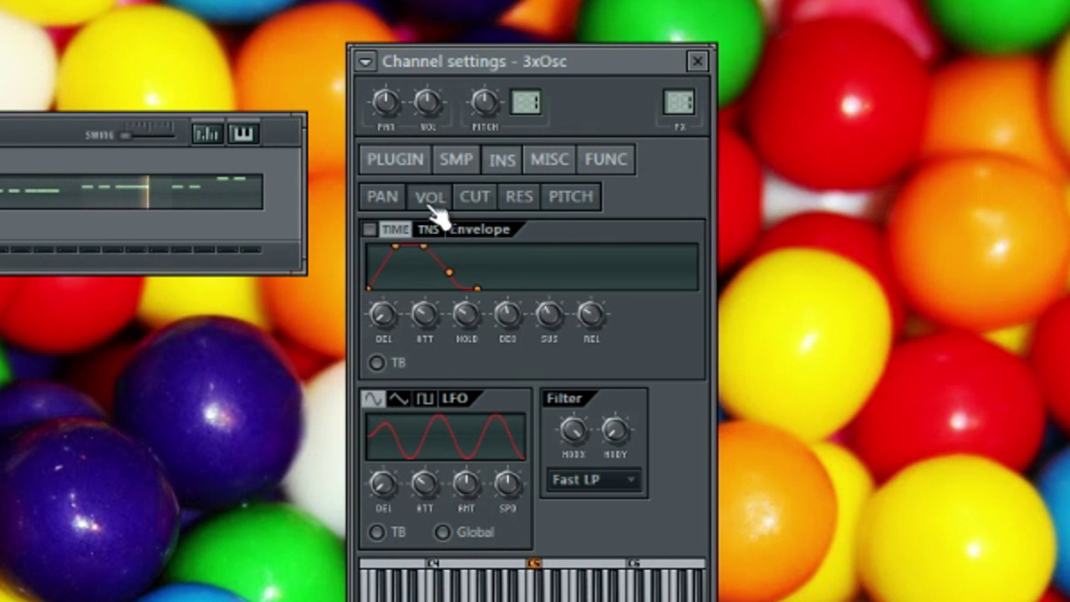
left_click(526, 202)
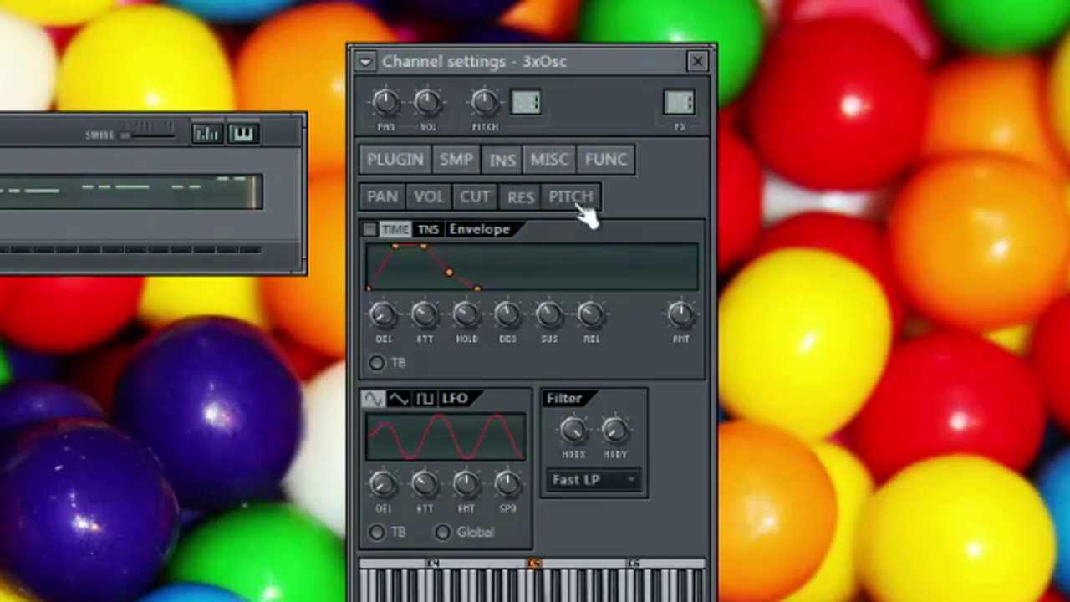
left_click(422, 208)
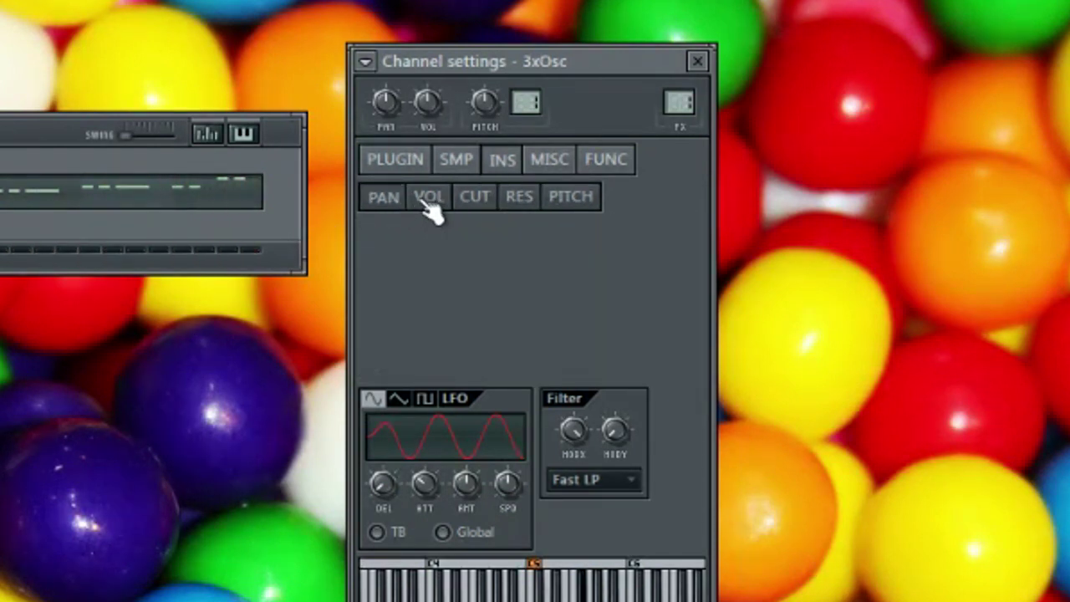
left_click(430, 208)
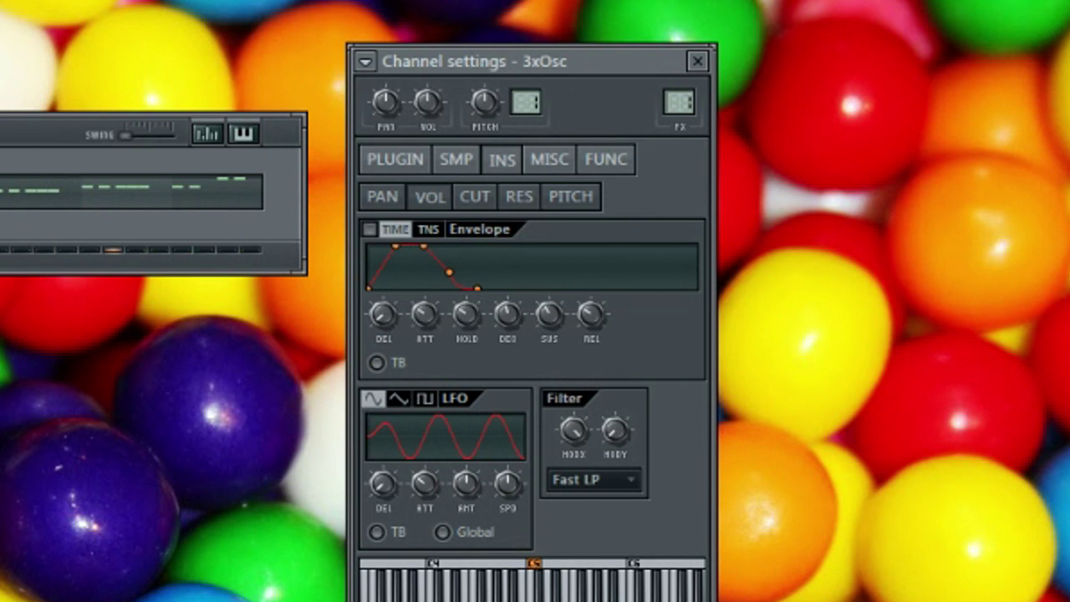
left_click_drag(424, 314, 465, 342)
left_click_drag(512, 309, 512, 351)
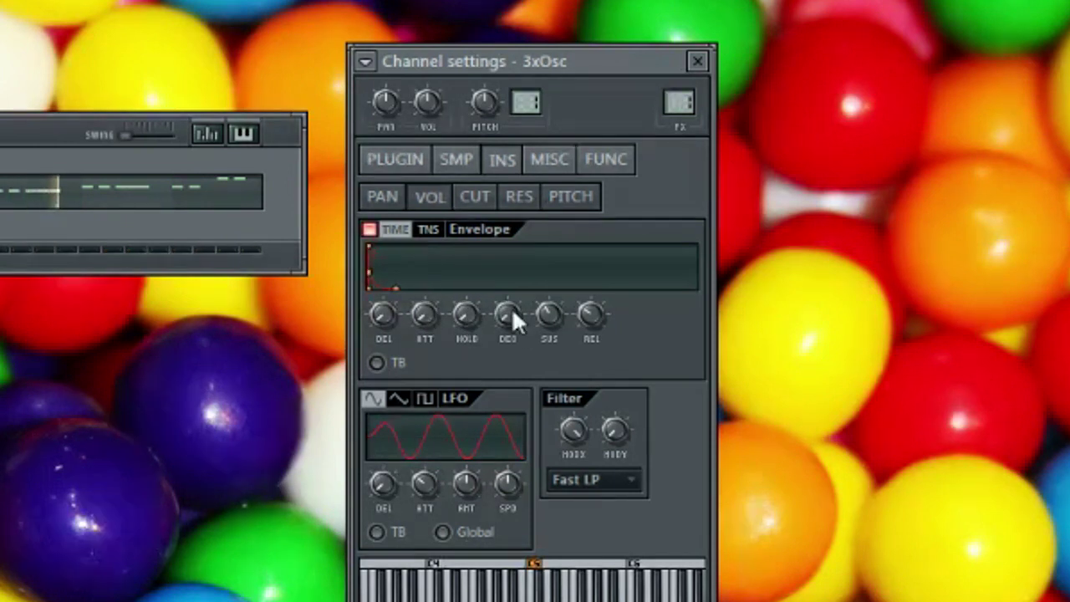
left_click_drag(602, 311, 602, 351)
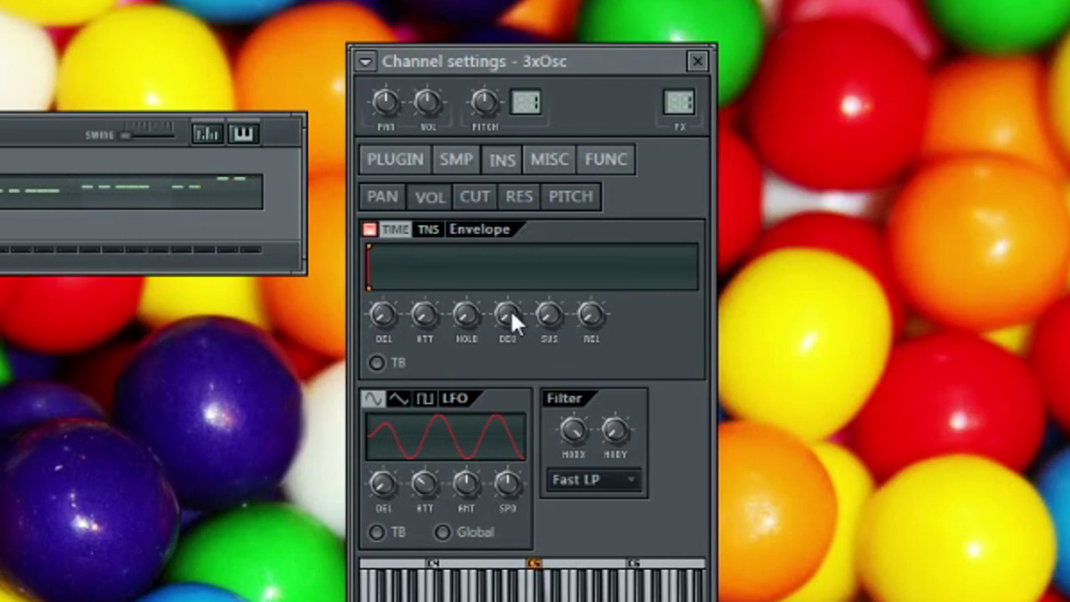
- Raise the decay of the 3xOsc volume envelope slightly to give the notes a short, plucky fall-off
scroll(511, 316, "up", 3)
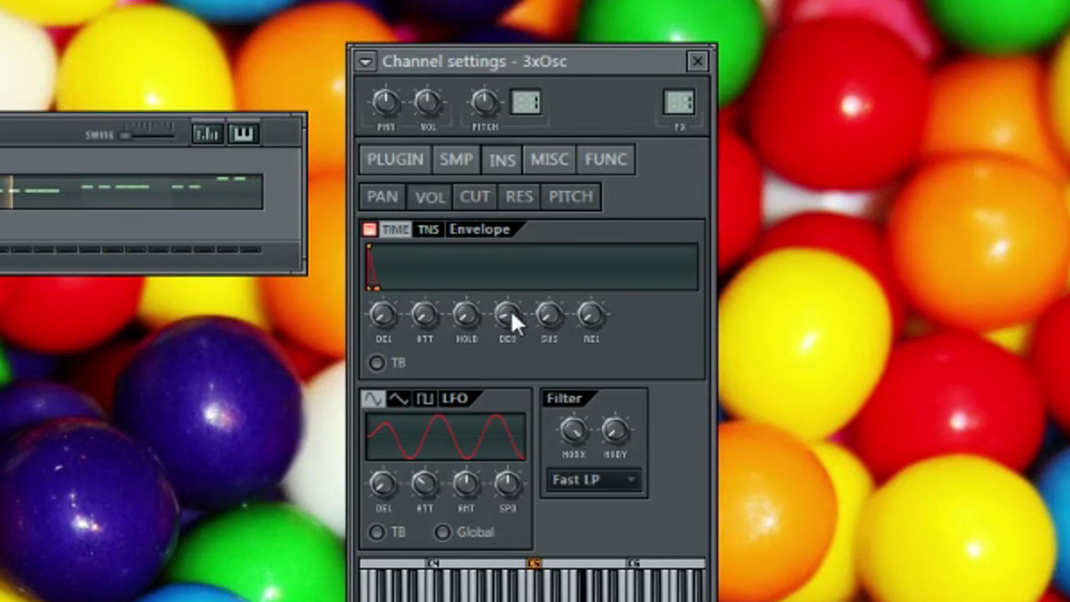
scroll(510, 314, "up", 1)
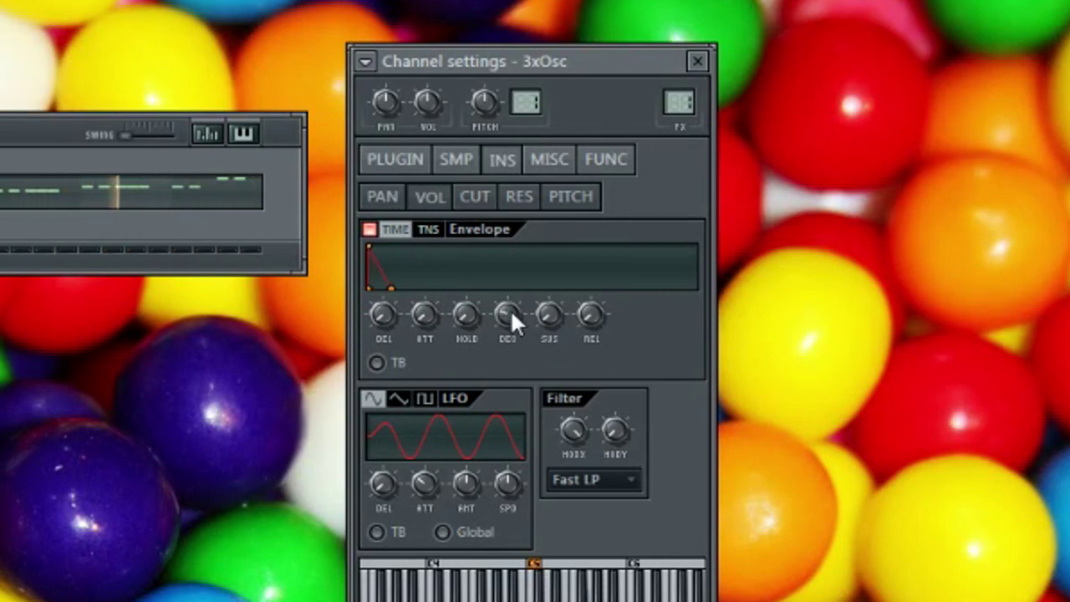
scroll(510, 314, "up", 1)
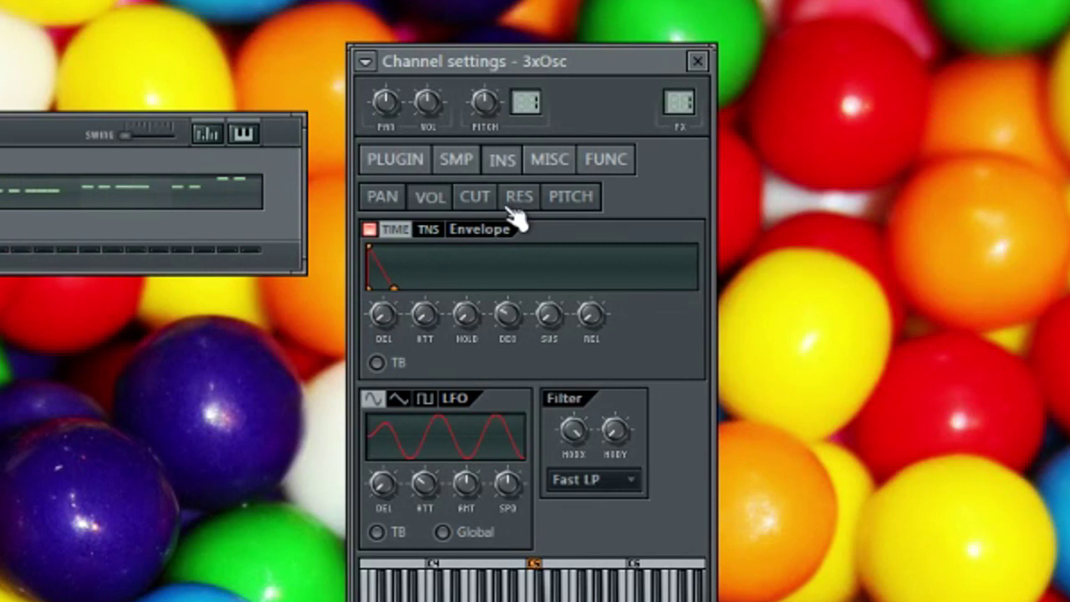
- Turn on portamento in the 3xOsc channel's polyphony settings and set the channel's root note to C4
left_click(556, 168)
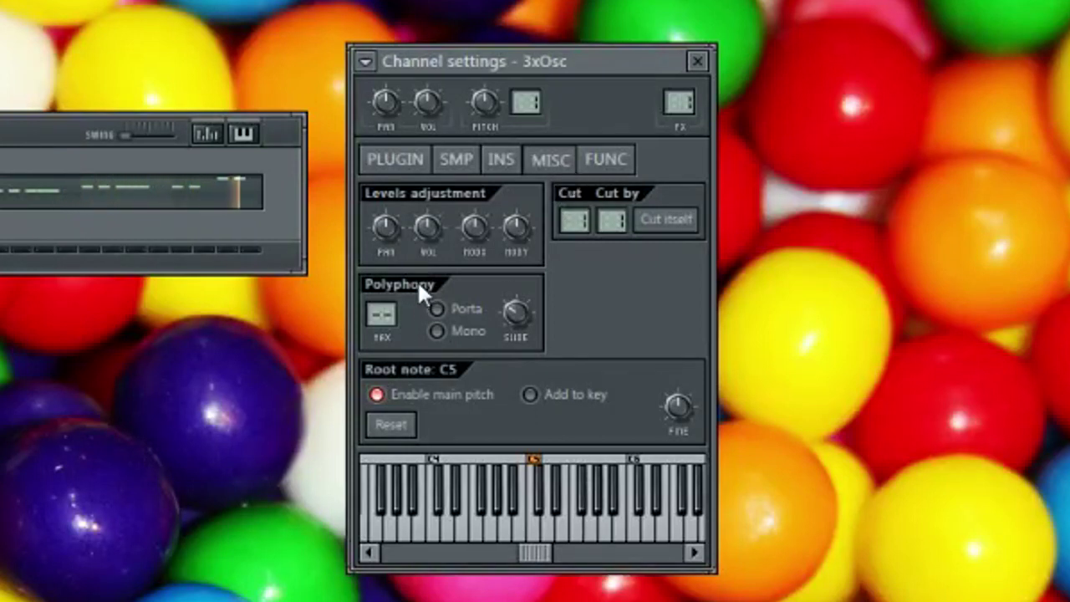
left_click(452, 309)
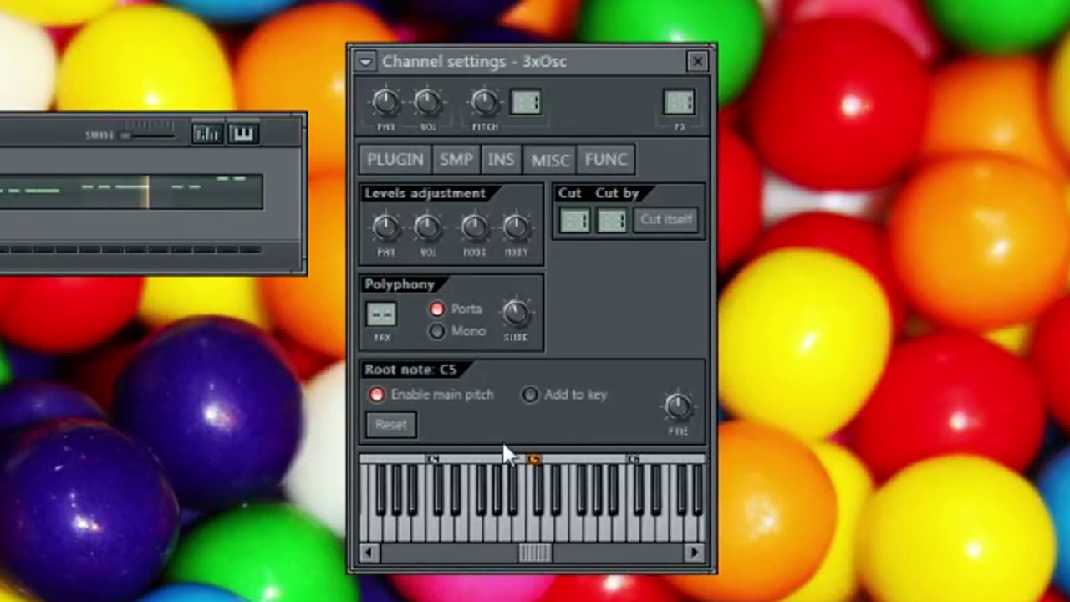
right_click(434, 463)
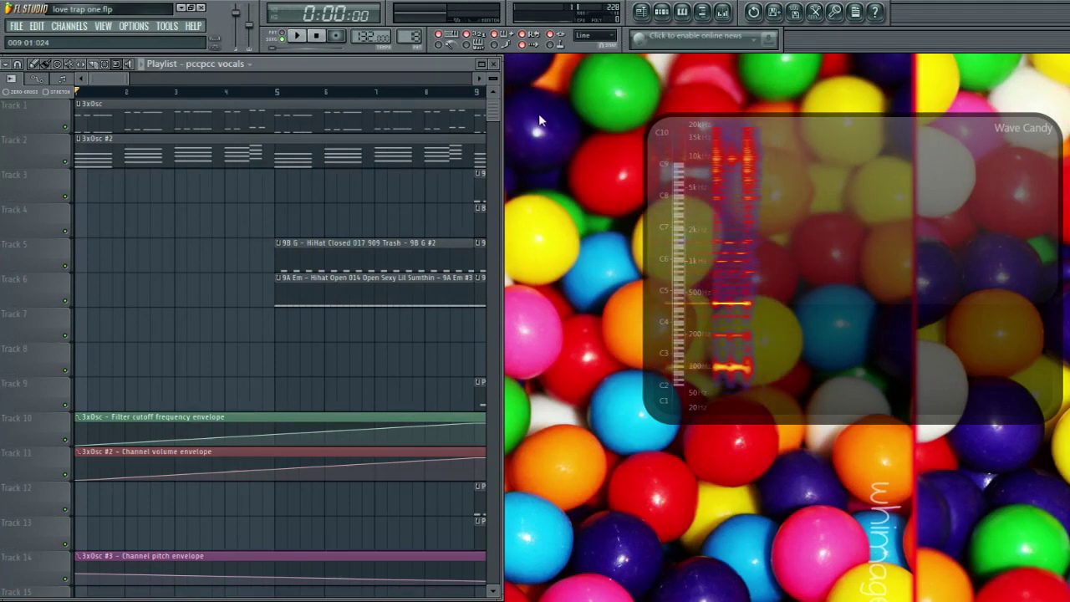
- Play the full love trap one.flp arrangement from the start, stop playback, and switch to Open Broadcaster Software
key("space")
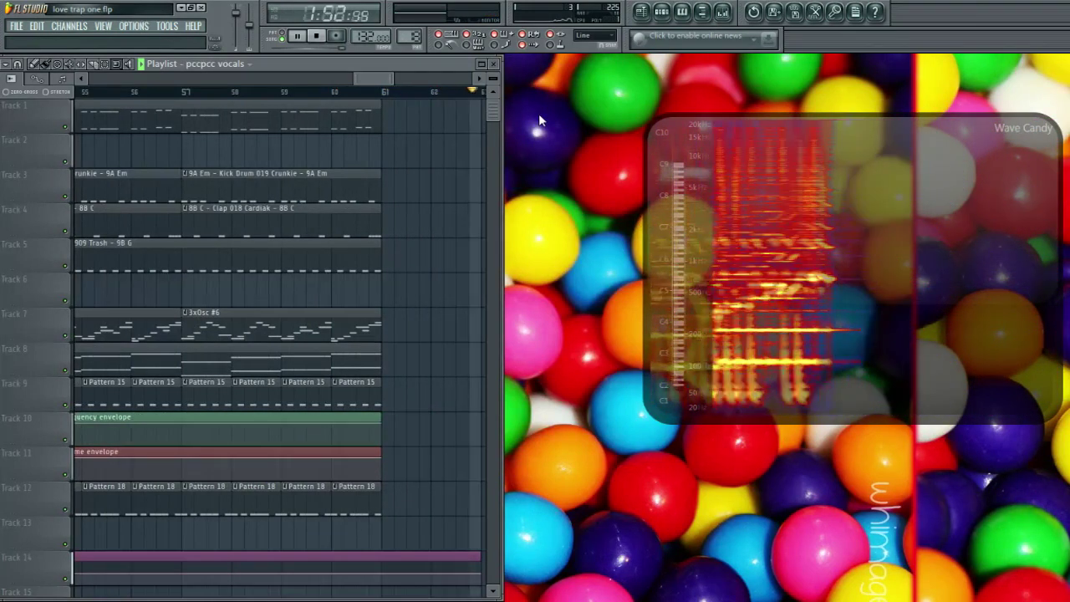
key("space")
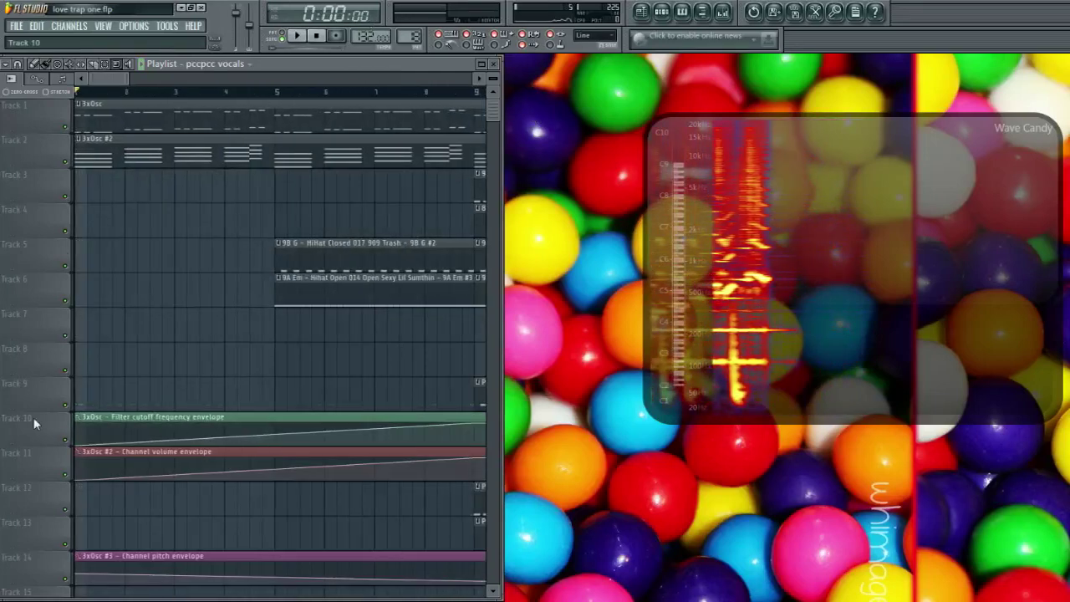
key("alt+Tab")
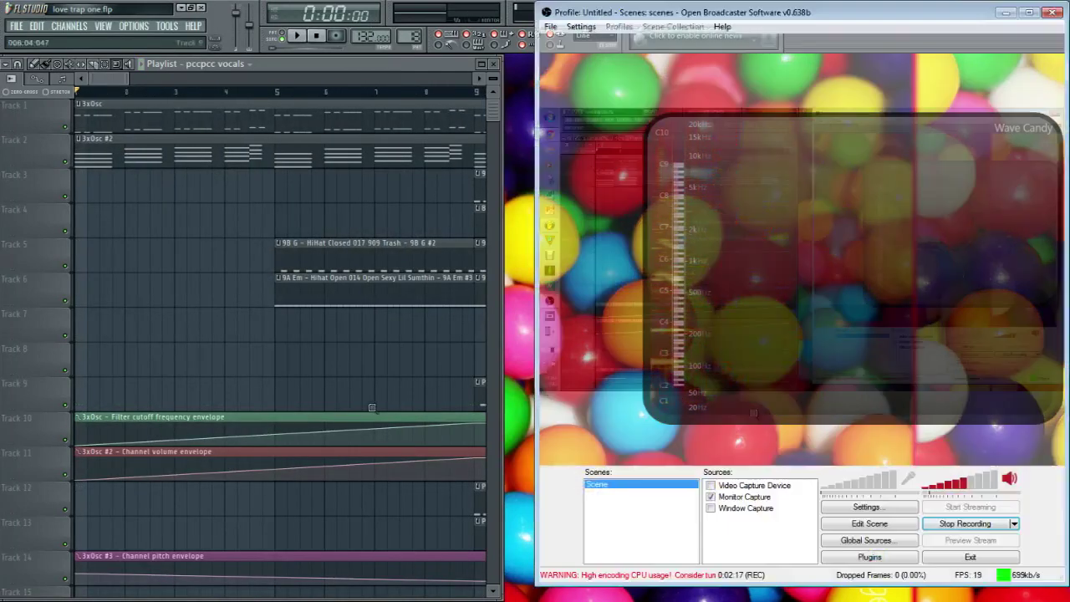